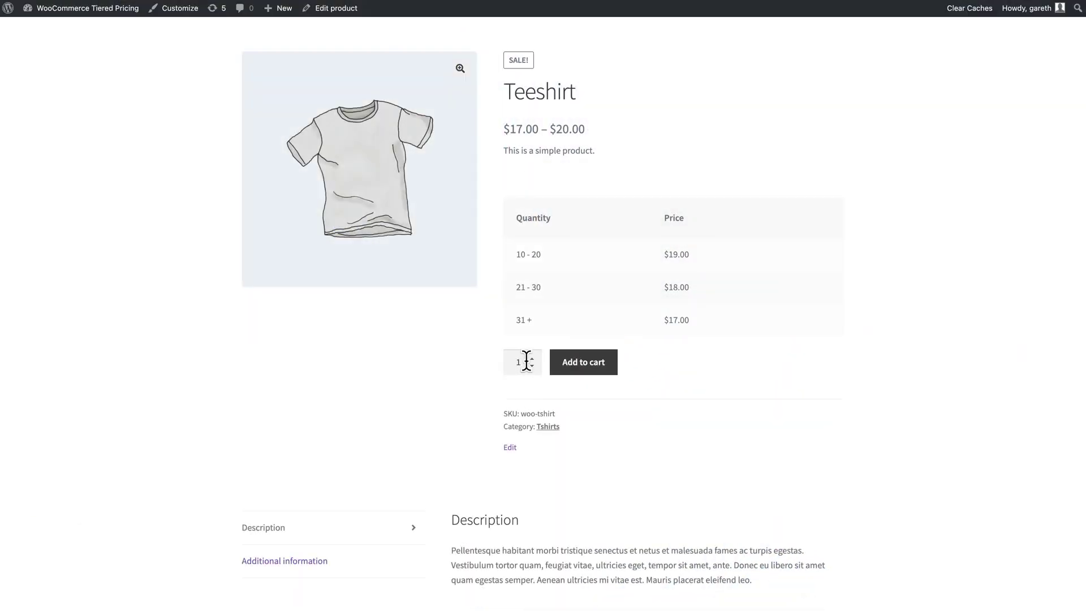
# Step: Enter quantities 10, 21 and 31 on the Teeshirt page to see its prices
pyautogui.click(523, 361)
pyautogui.write('0')
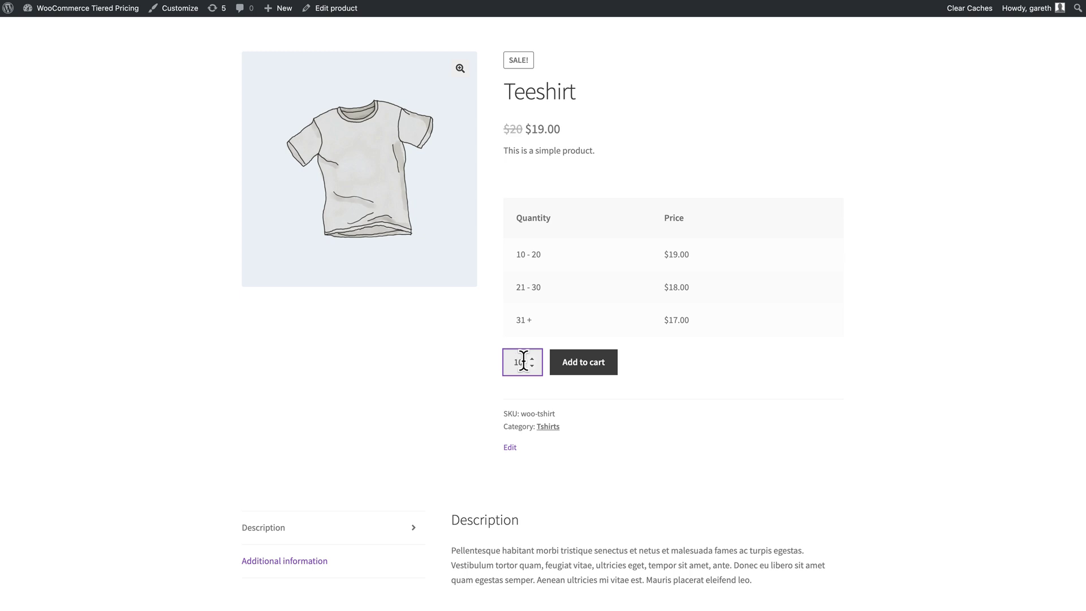
pyautogui.press('BackSpace')
pyautogui.press('BackSpace')
pyautogui.write('21')
pyautogui.press('BackSpace')
pyautogui.press('BackSpace')
pyautogui.write('31')
pyautogui.click(921, 314)
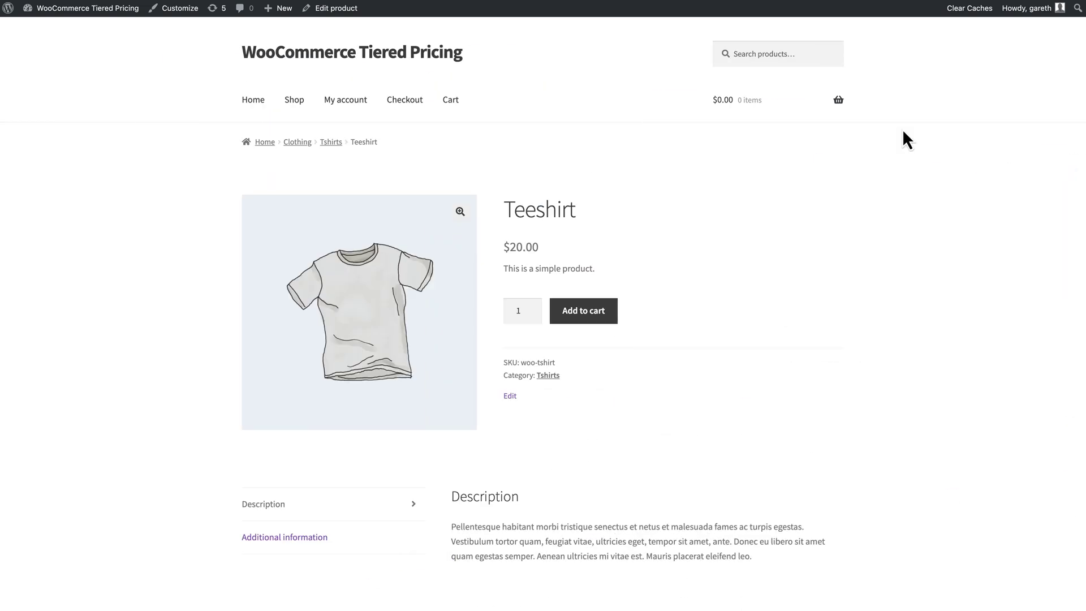
# Step: Open the Teeshirt editor and make its Bulk Pricing discount Active
pyautogui.click(331, 8)
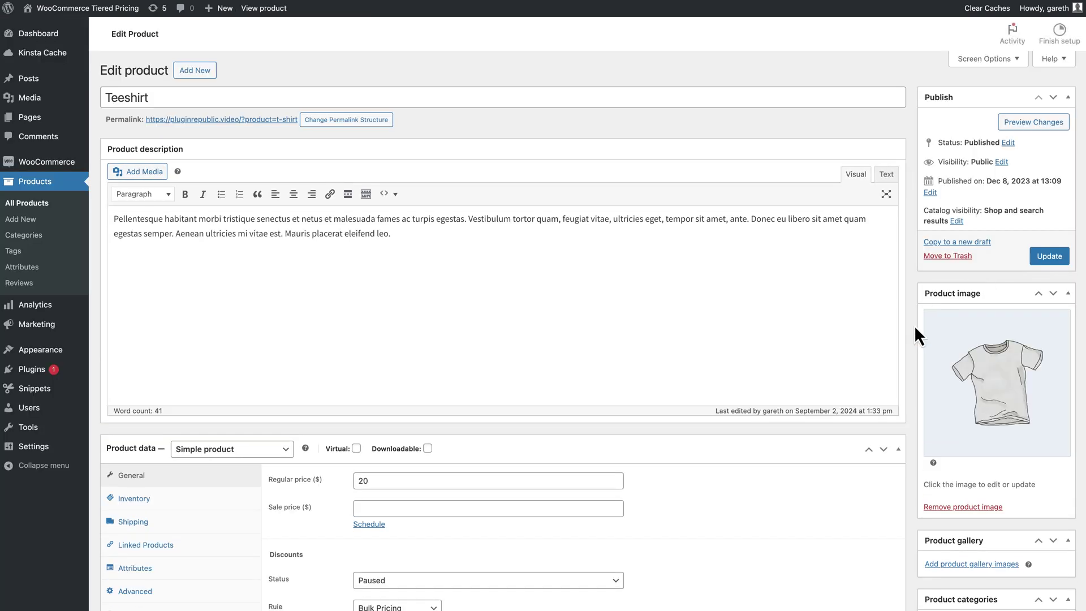
pyautogui.scroll(-6, 914, 325)
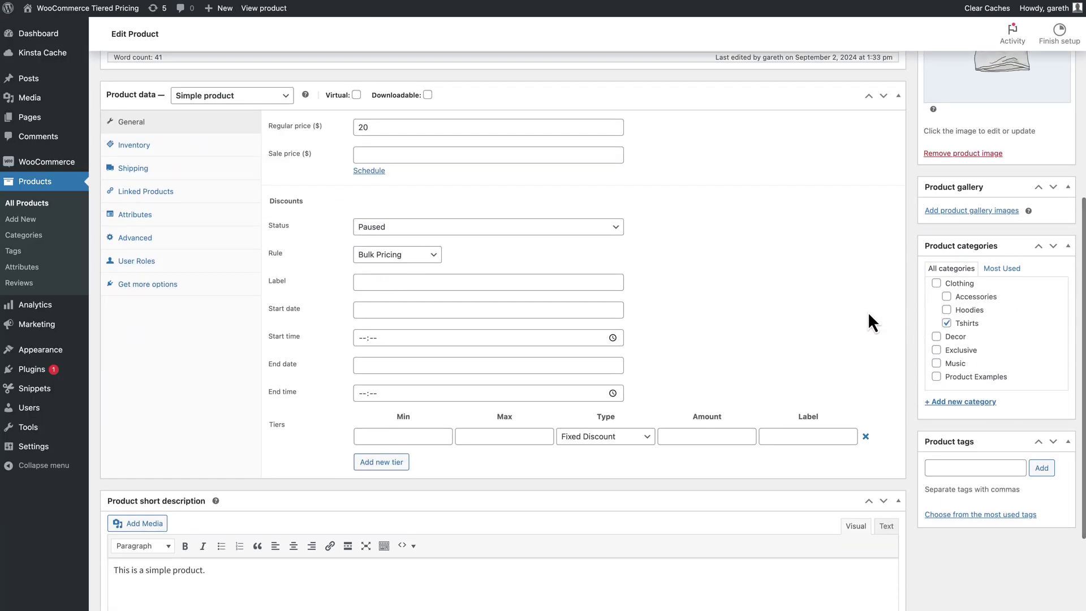
pyautogui.click(399, 254)
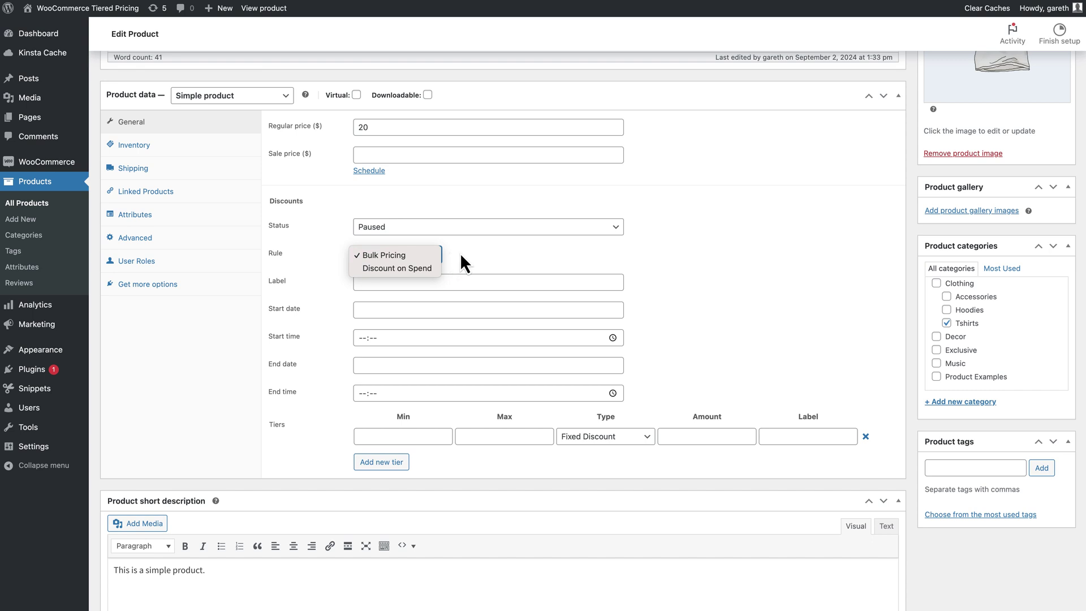
pyautogui.click(481, 254)
pyautogui.click(565, 230)
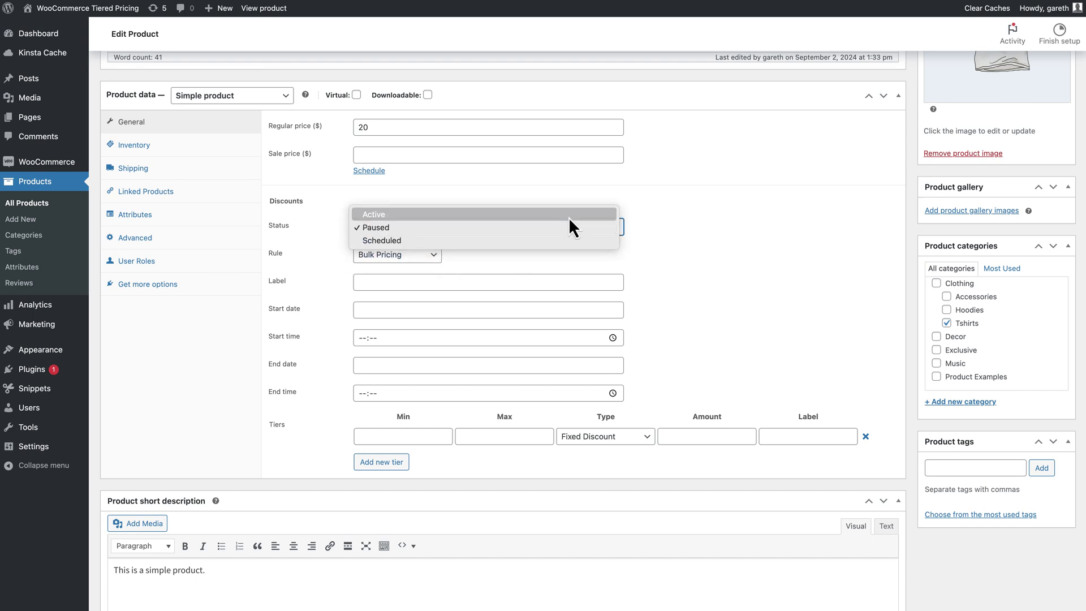
pyautogui.click(568, 217)
pyautogui.scroll(-3, 726, 259)
# Step: Set the first tier to quantities 10–20, type Tiered, amount 19
pyautogui.click(415, 305)
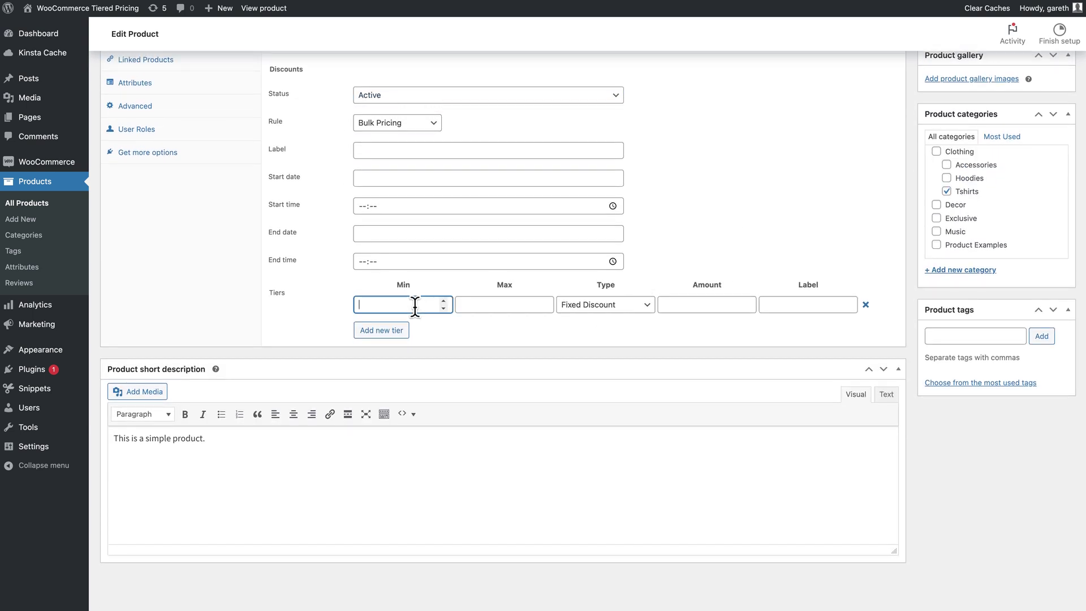
pyautogui.write('10')
pyautogui.press('Tab')
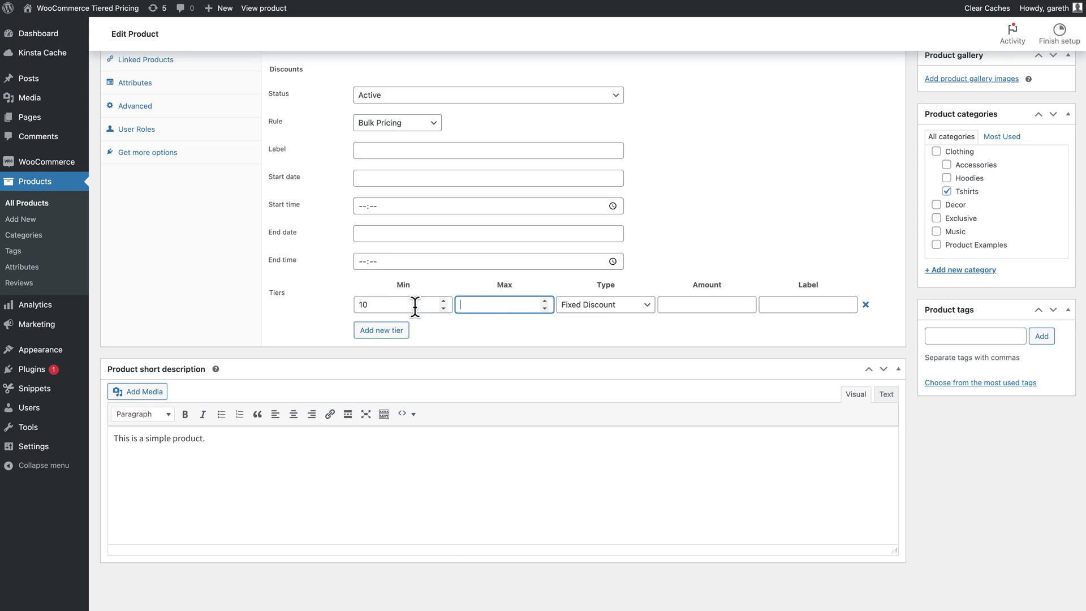
pyautogui.write('20')
pyautogui.click(573, 304)
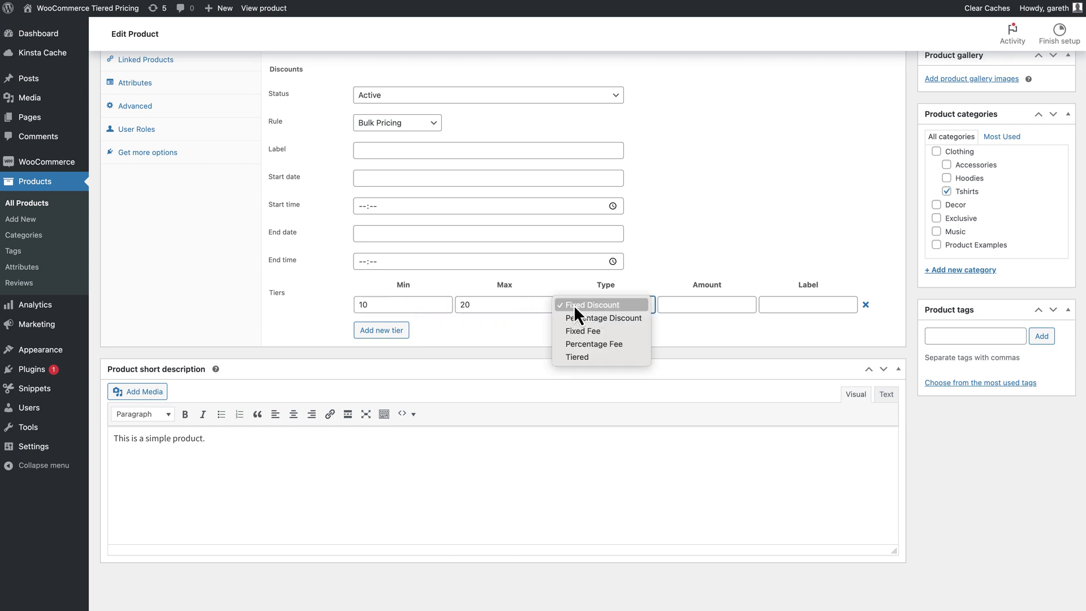
pyautogui.click(599, 357)
pyautogui.click(686, 304)
pyautogui.write('19')
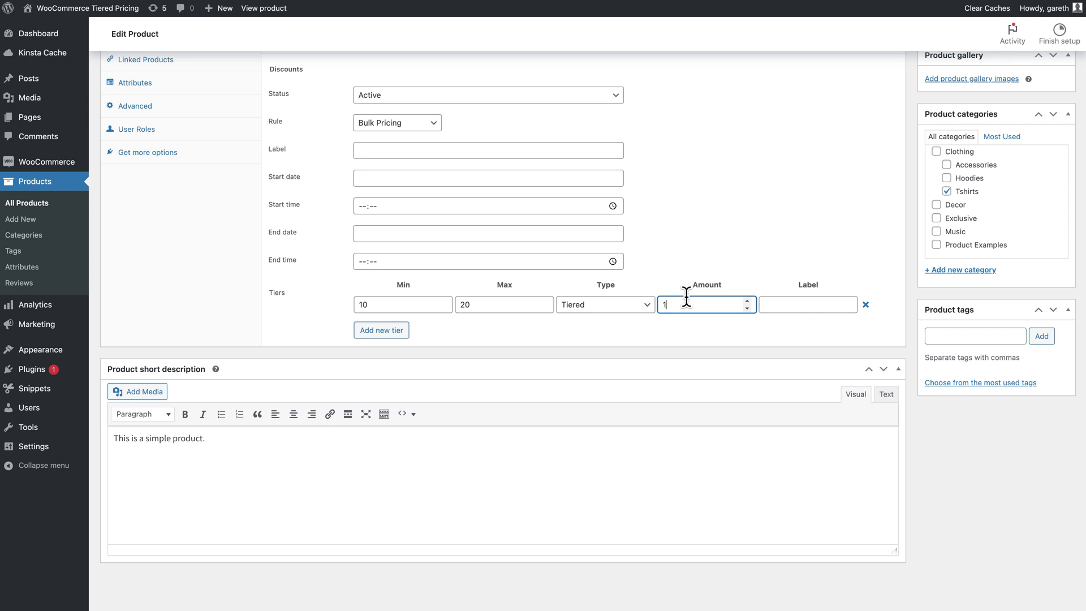
# Step: Add a second tier for quantities 21–30, type Tiered, amount 18
pyautogui.click(380, 329)
pyautogui.write('21')
pyautogui.press('Tab')
pyautogui.write('30')
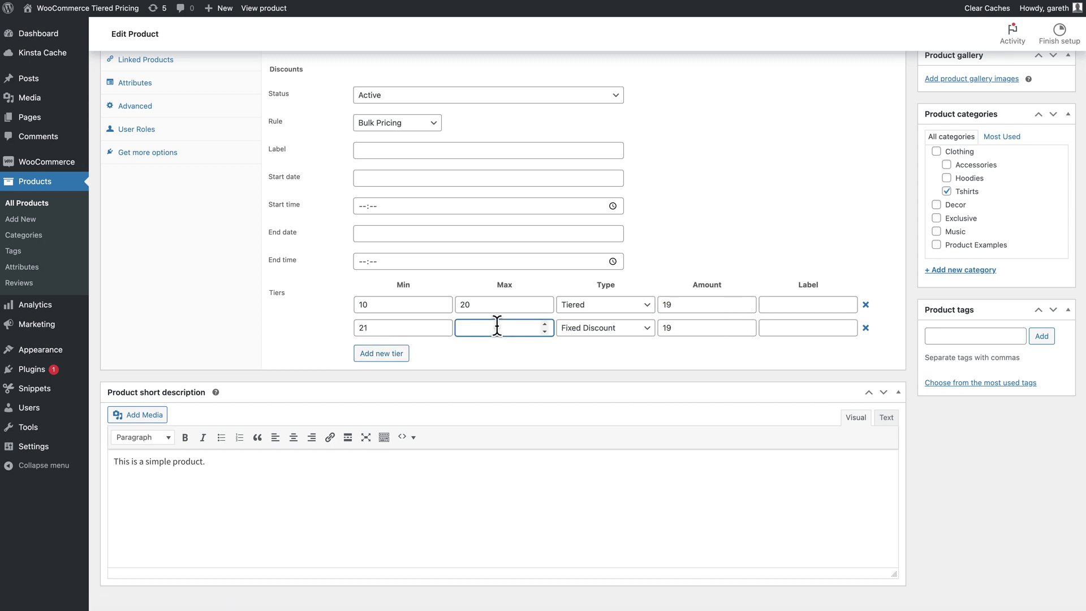
pyautogui.click(616, 328)
pyautogui.click(571, 378)
pyautogui.click(682, 326)
pyautogui.press('BackSpace')
pyautogui.write('8')
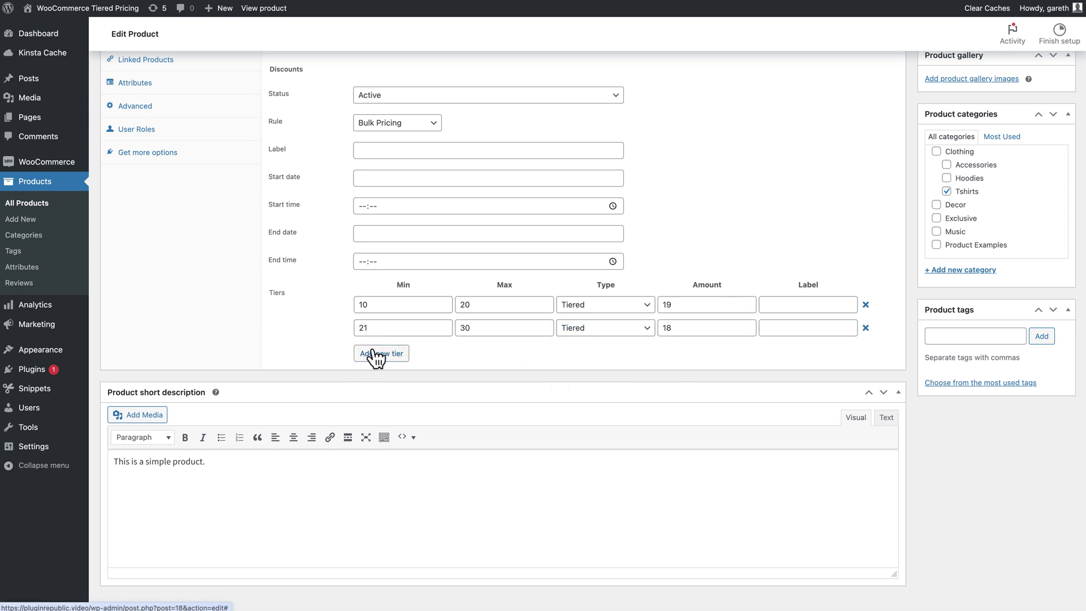
# Step: Add an open-ended third tier from quantity 31, type Tiered, clearing the copied amount
pyautogui.click(368, 354)
pyautogui.click(380, 351)
pyautogui.press('BackSpace')
pyautogui.press('BackSpace')
pyautogui.write('31')
pyautogui.click(485, 348)
pyautogui.press('BackSpace')
pyautogui.press('BackSpace')
pyautogui.click(622, 351)
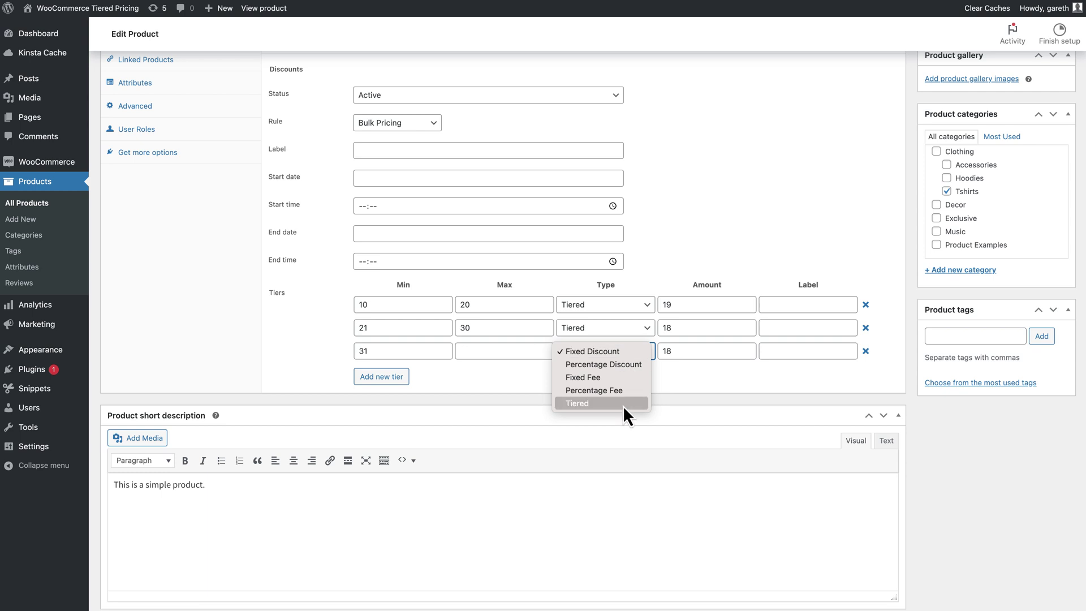
pyautogui.click(622, 405)
pyautogui.click(690, 352)
pyautogui.press('BackSpace')
# Step: Set the third tier amount to 17 and update the Teeshirt product
pyautogui.write('7')
pyautogui.scroll(10, 848, 113)
pyautogui.click(1041, 265)
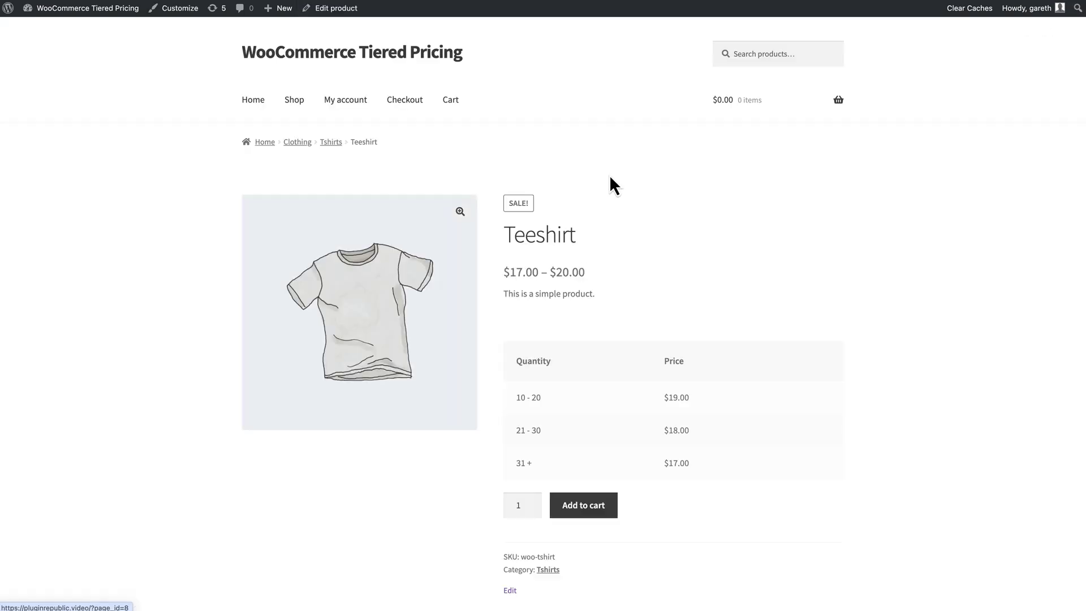
# Step: Check the Teeshirt page prices at quantities 10, 21 and 31
pyautogui.scroll(-3, 777, 270)
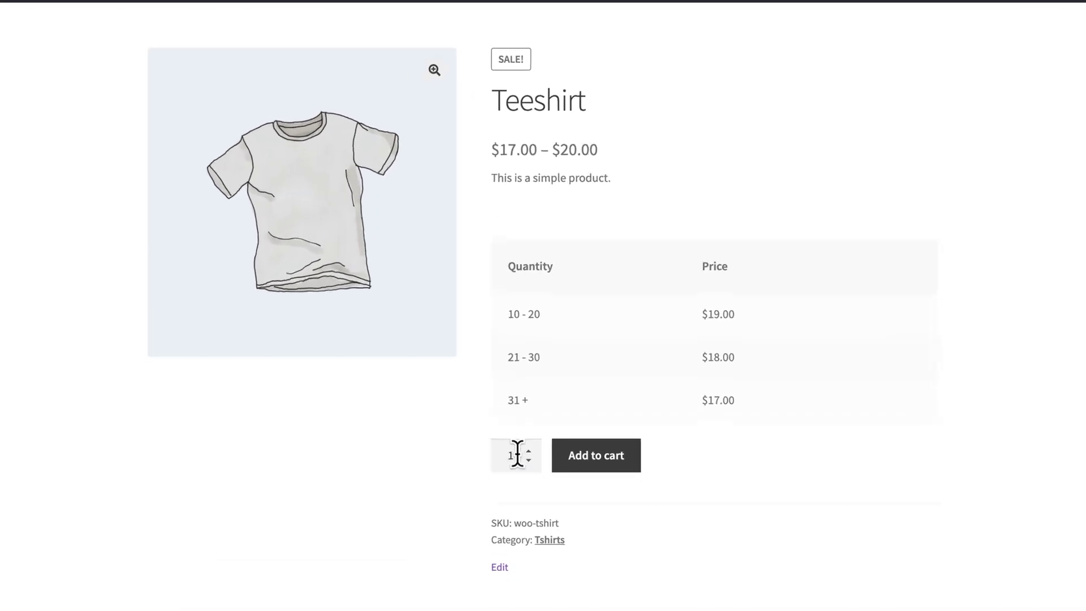
pyautogui.click(523, 362)
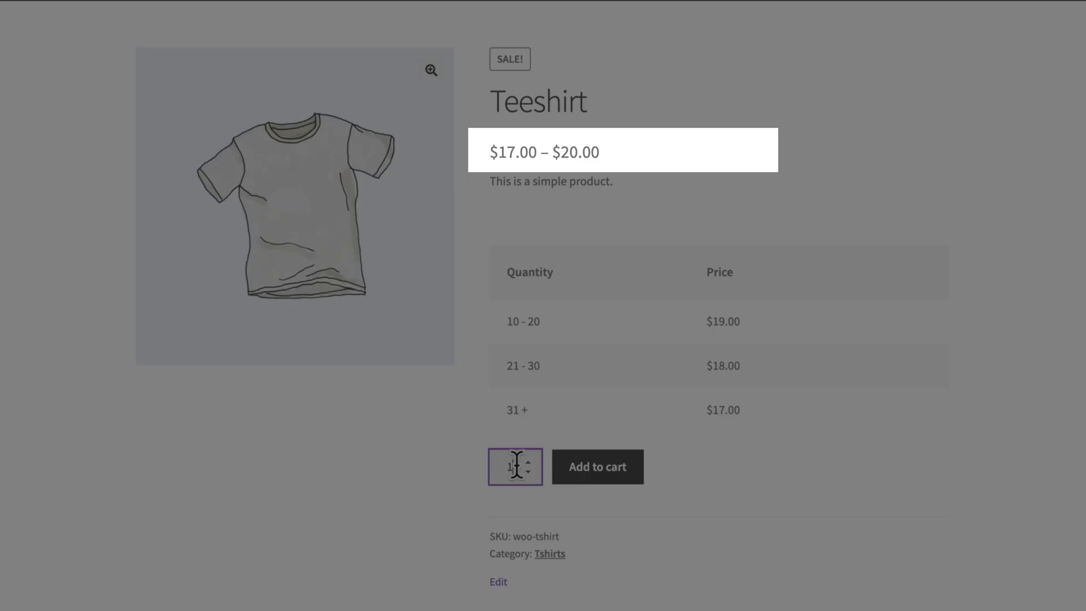
pyautogui.write('0')
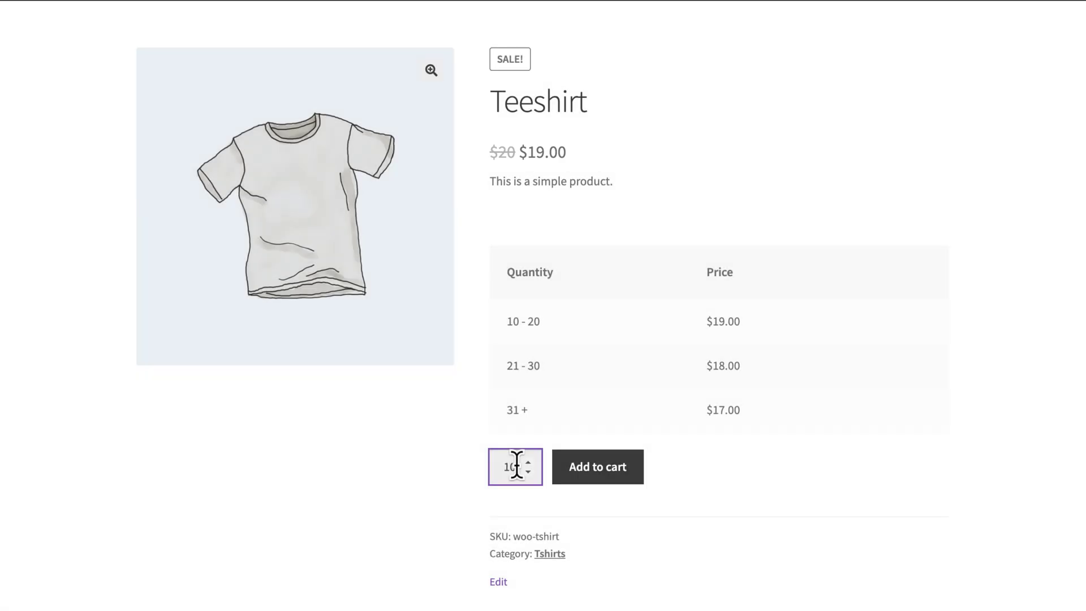
pyautogui.press('BackSpace')
pyautogui.press('BackSpace')
pyautogui.write('21')
pyautogui.press('Delete')
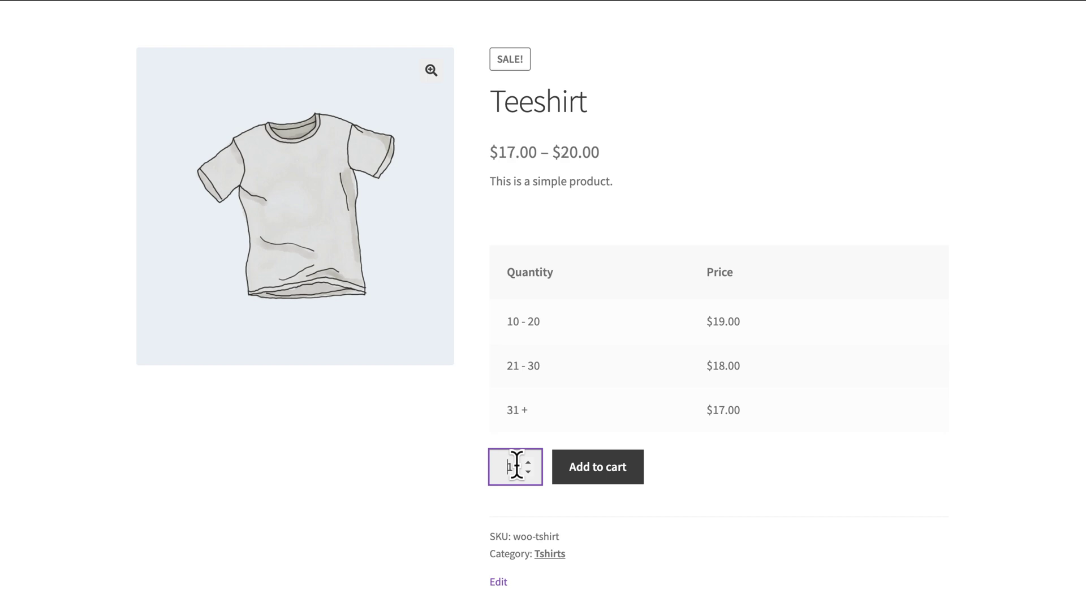
pyautogui.write('3')
pyautogui.click(1010, 290)
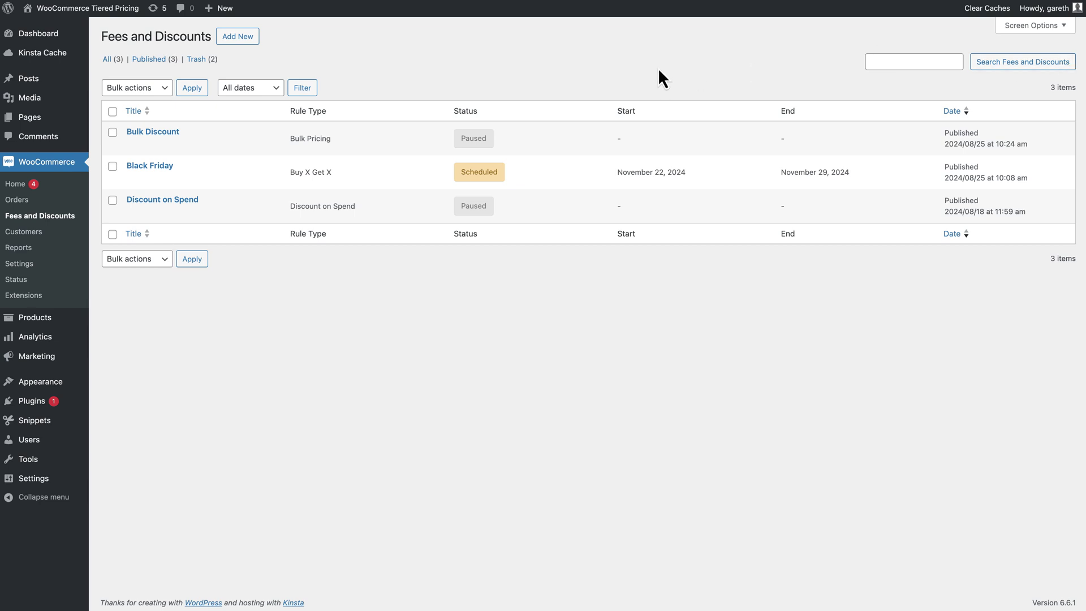
# Step: Create a new rule named 'Tiered Pricing Rule' with type Bulk Pricing
pyautogui.click(246, 40)
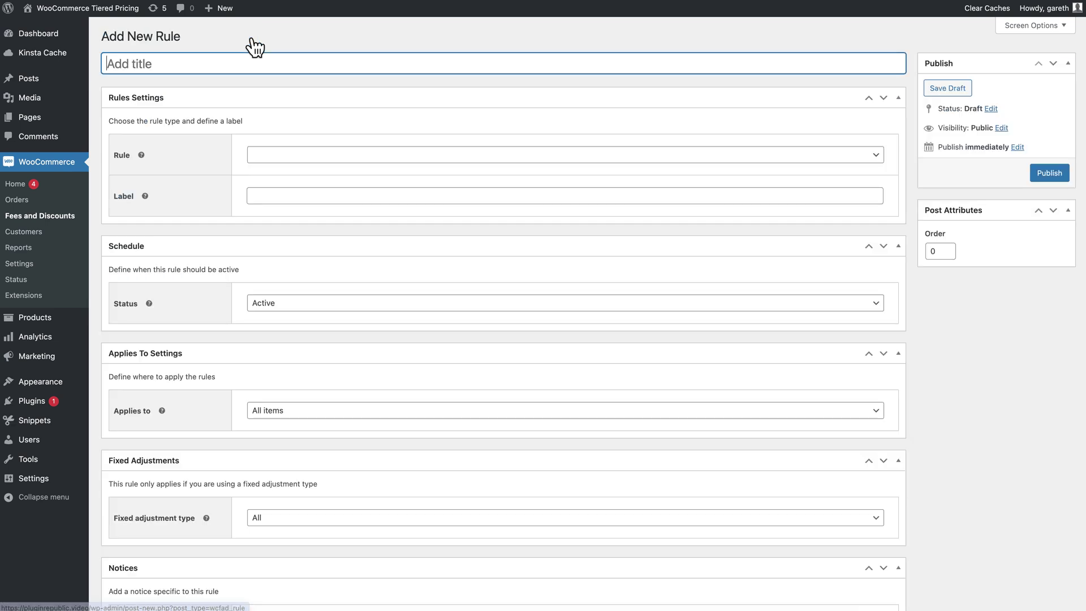
pyautogui.write('T')
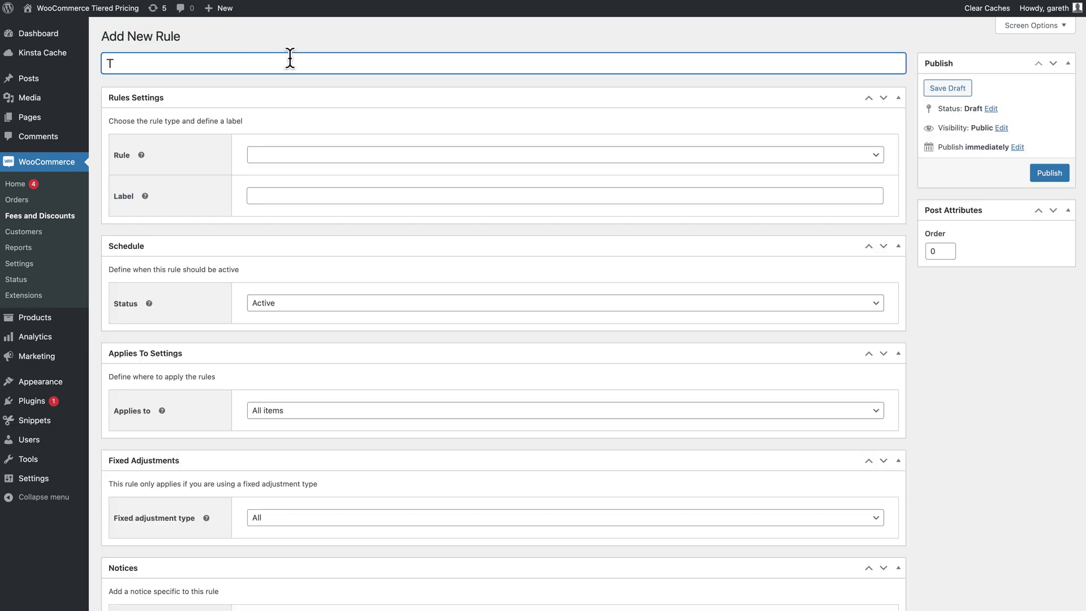
pyautogui.write('iered Pricing Rule')
pyautogui.click(462, 155)
pyautogui.click(459, 196)
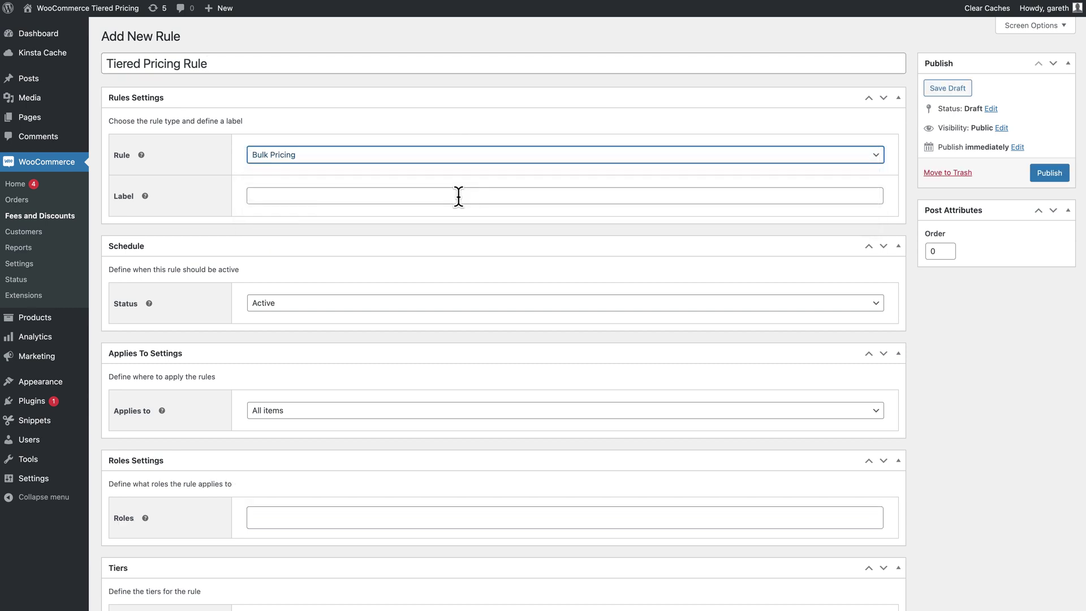
# Step: Set Applies to Specific products and Count by Product
pyautogui.scroll(-3, 494, 281)
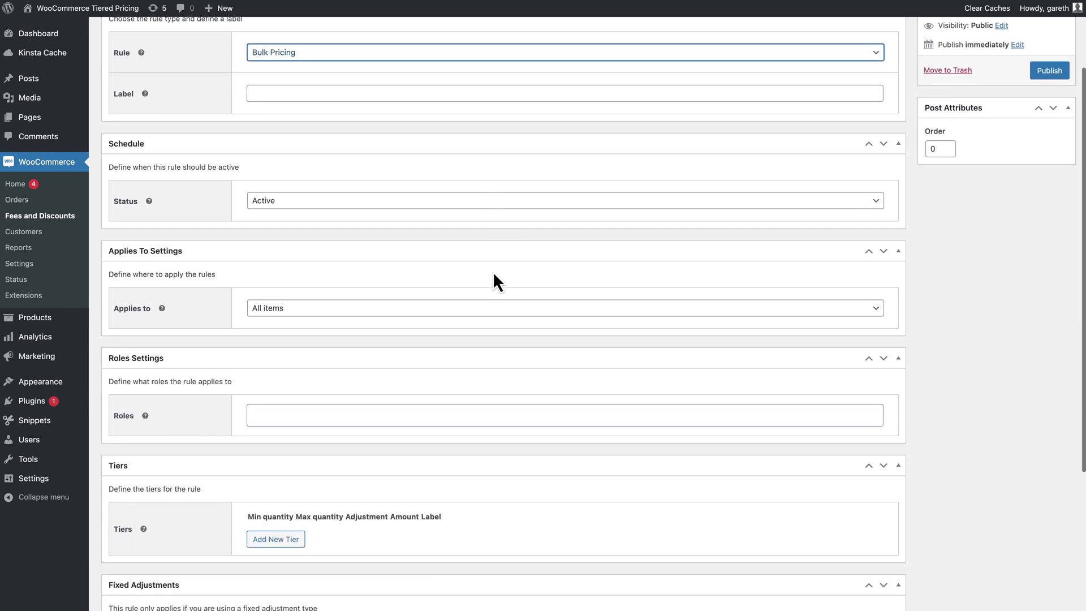
pyautogui.scroll(-2, 493, 271)
pyautogui.click(492, 242)
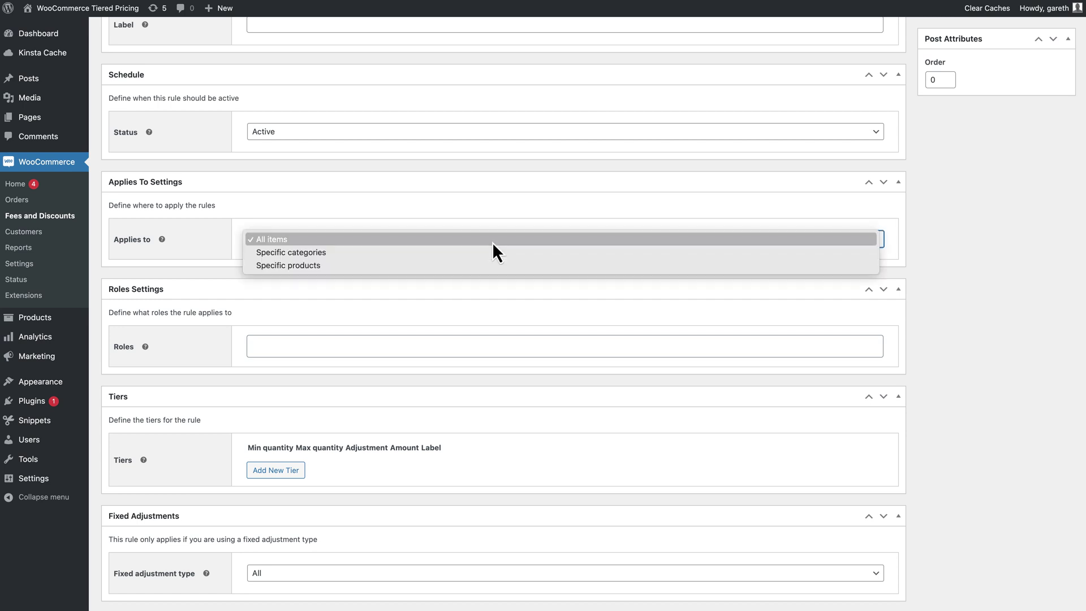
pyautogui.click(491, 265)
pyautogui.click(390, 280)
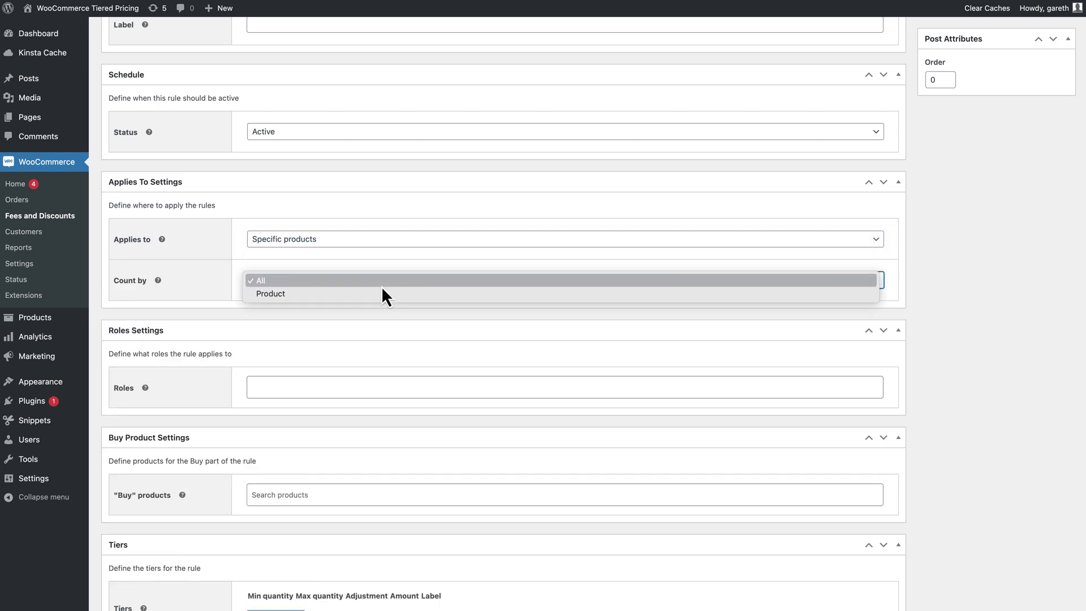
pyautogui.click(371, 293)
# Step: Add Polo and Teeshirt as the rule's products
pyautogui.scroll(-8, 356, 380)
pyautogui.click(318, 218)
pyautogui.write('polo')
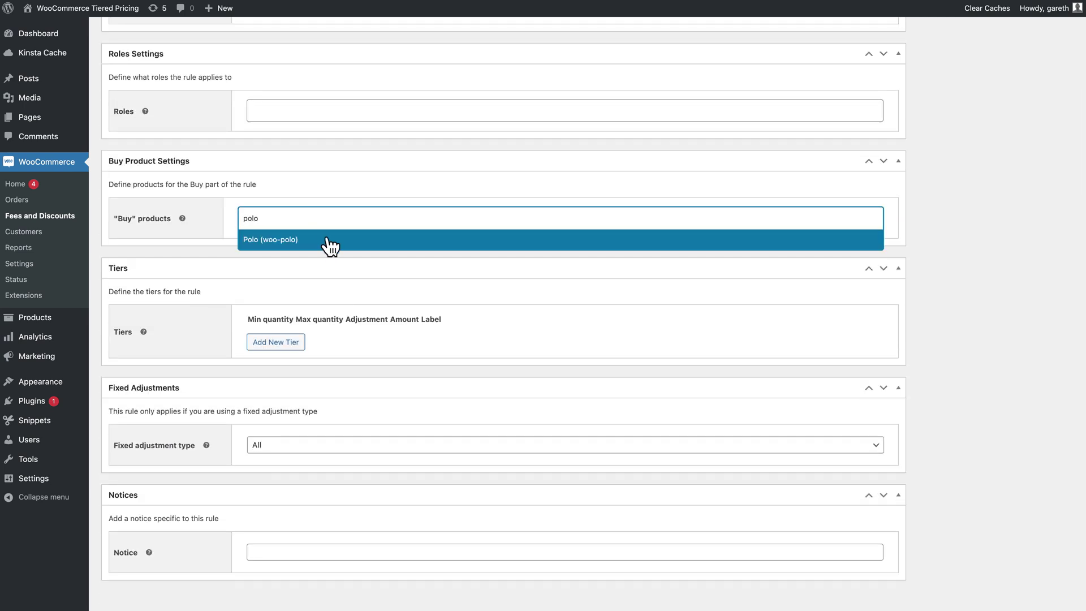
pyautogui.click(327, 239)
pyautogui.write('shirt')
pyautogui.click(327, 240)
# Step: Add the first tier: quantities 10–20, Tiered adjustment, amount 19
pyautogui.click(275, 341)
pyautogui.click(300, 339)
pyautogui.write('10')
pyautogui.press('Tab')
pyautogui.write('20')
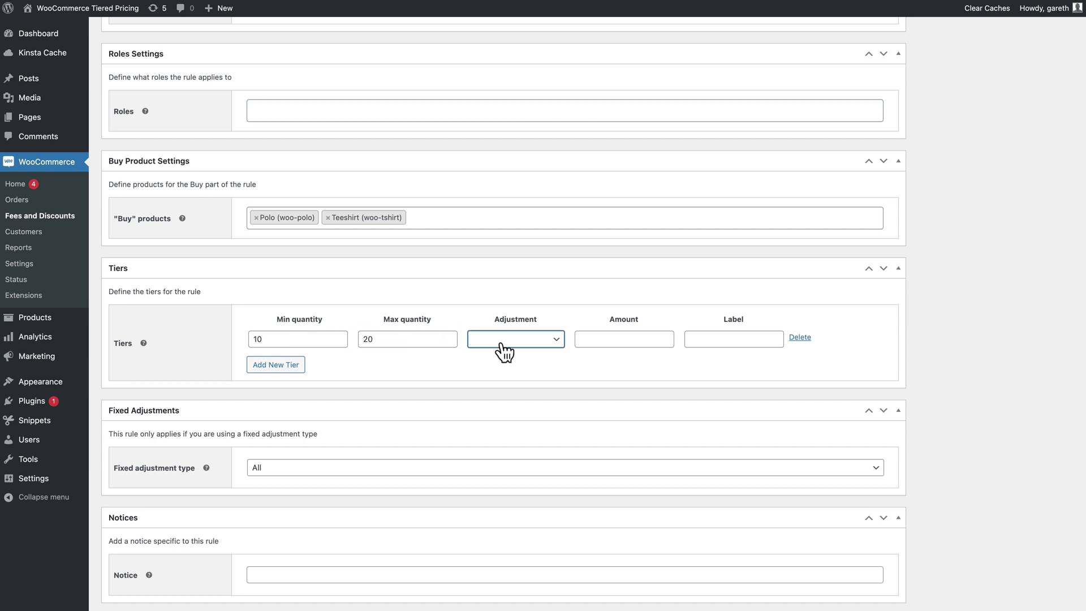
pyautogui.click(504, 341)
pyautogui.click(610, 339)
pyautogui.write('19')
# Step: Add the second tier: quantities 21–30, Tiered adjustment, amount 18
pyautogui.click(276, 364)
pyautogui.click(298, 361)
pyautogui.write('21')
pyautogui.click(392, 360)
pyautogui.write('30')
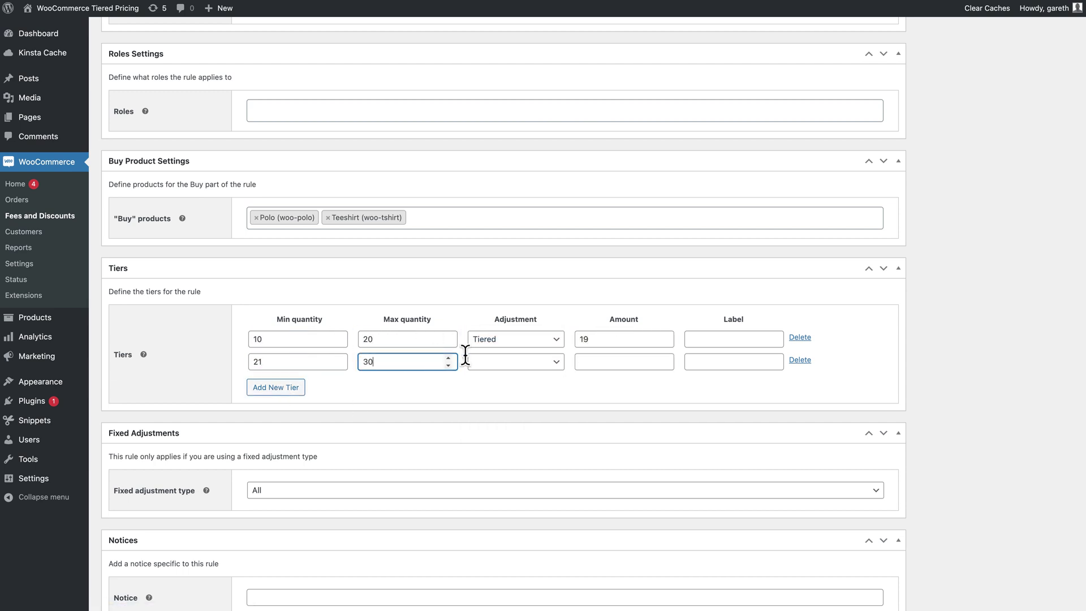
pyautogui.click(486, 362)
pyautogui.click(529, 428)
pyautogui.click(661, 361)
pyautogui.write('18')
# Step: Add a third tier from 31, Tiered at 17, and publish the rule
pyautogui.click(276, 387)
pyautogui.write('31')
pyautogui.click(516, 384)
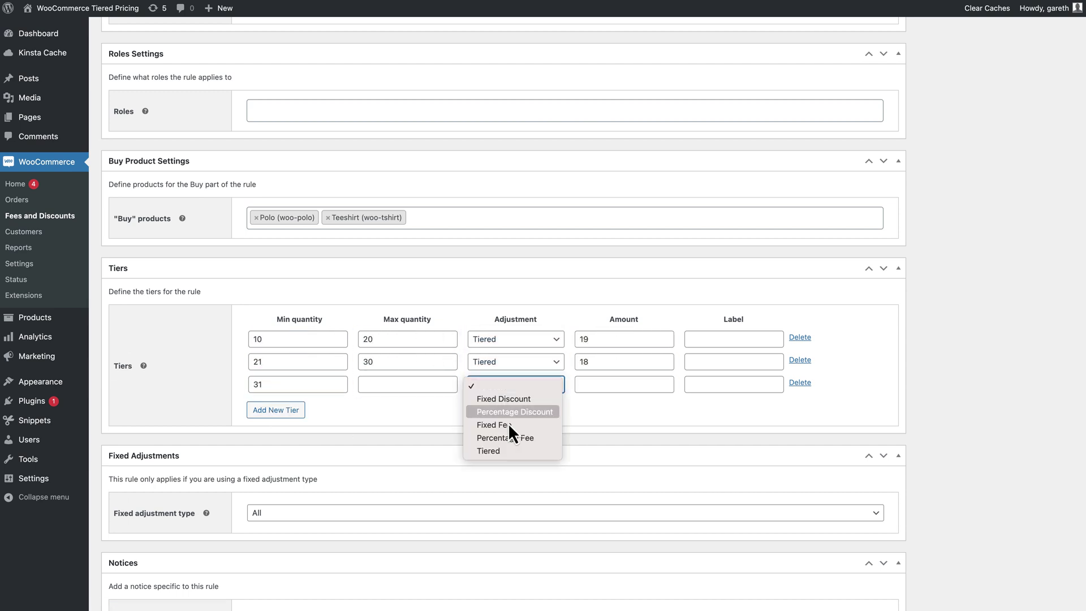
pyautogui.click(492, 451)
pyautogui.write('17')
pyautogui.scroll(10, 1012, 328)
pyautogui.click(1048, 239)
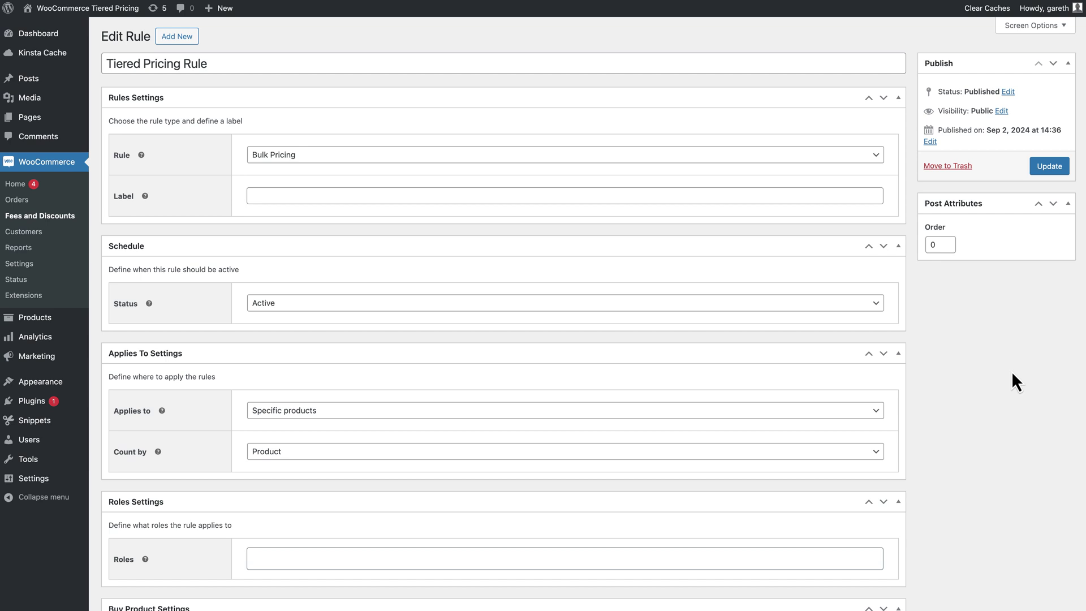
# Step: Make the first two tiers Fixed Discounts with amounts 1 and 2
pyautogui.scroll(-10, 1012, 374)
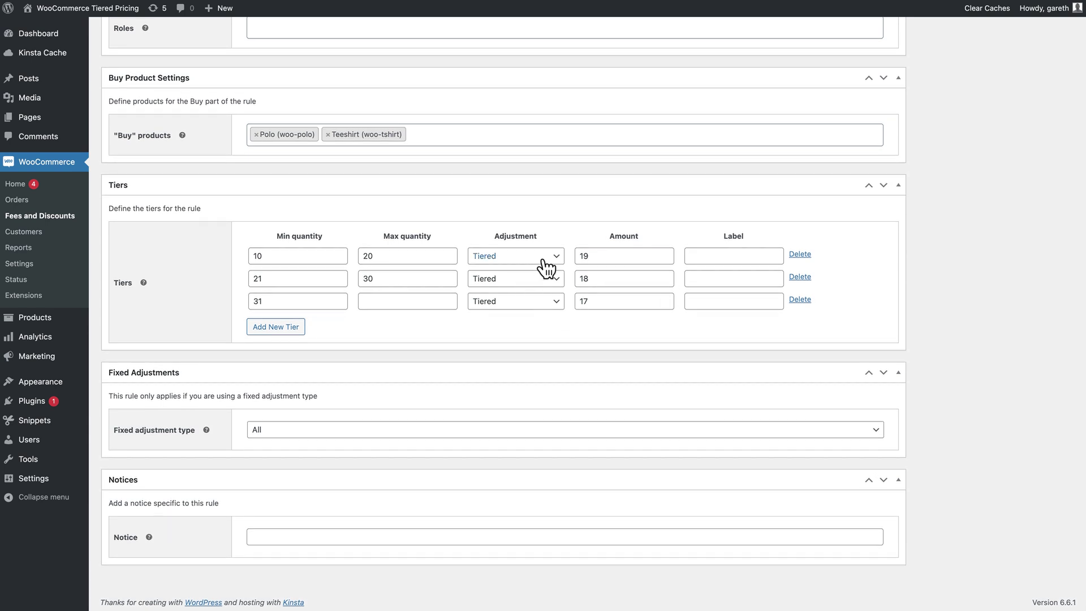
pyautogui.click(542, 255)
pyautogui.click(542, 205)
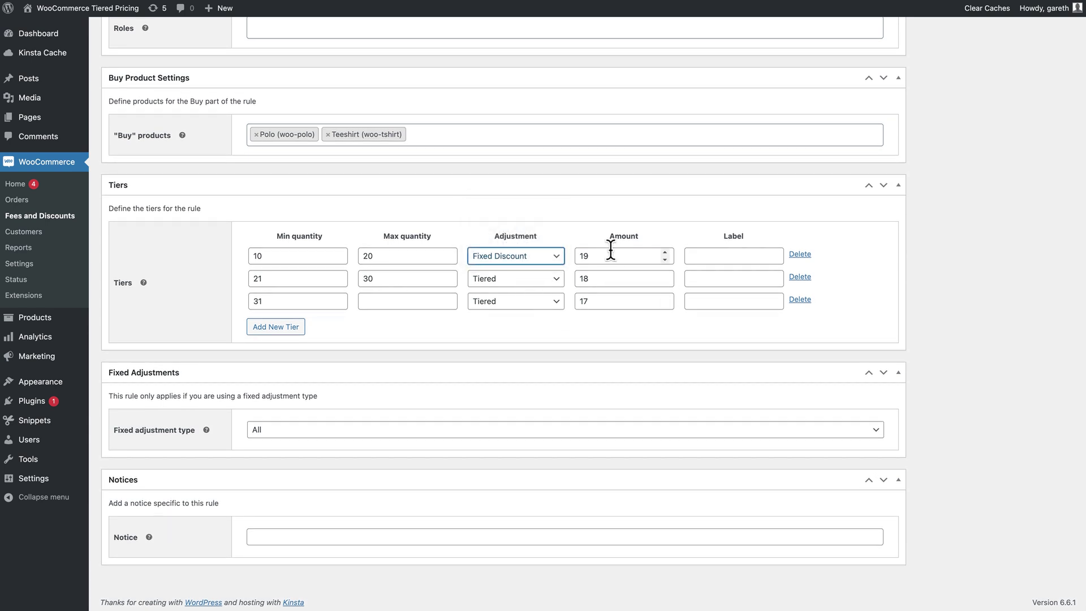
pyautogui.click(611, 250)
pyautogui.press('BackSpace')
pyautogui.click(545, 279)
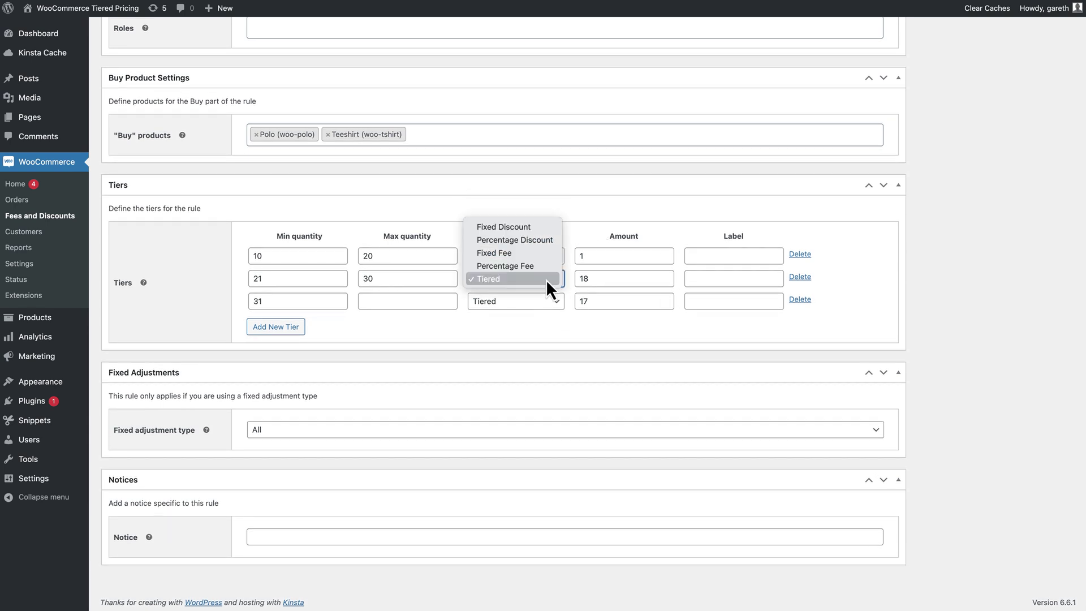
pyautogui.click(540, 226)
pyautogui.click(588, 278)
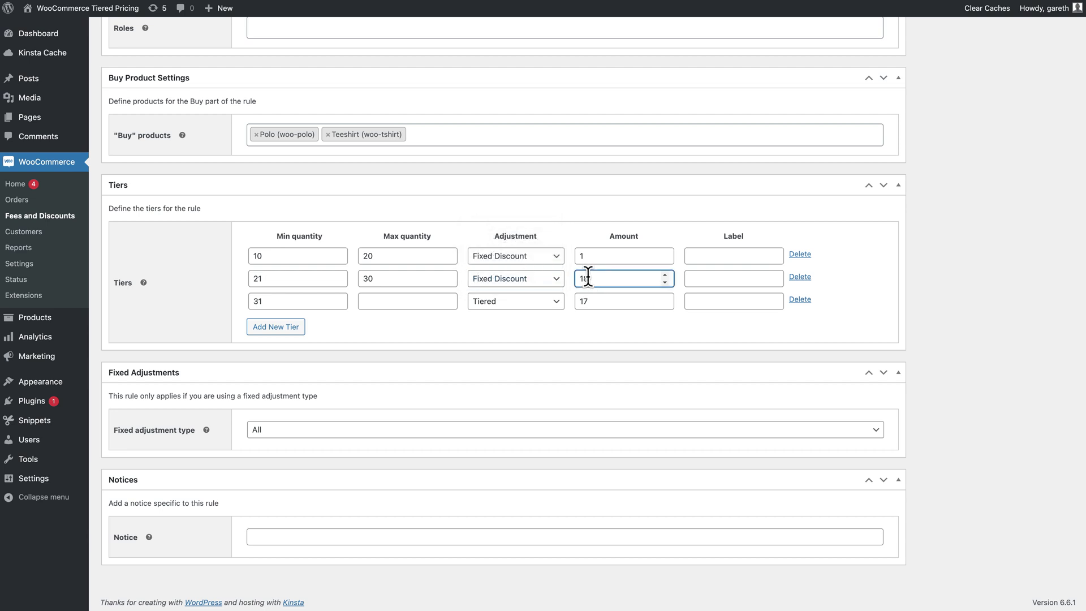
pyautogui.press('BackSpace')
pyautogui.press('BackSpace')
pyautogui.write('2')
# Step: Make the third tier a Fixed Discount of 3 and set fixed adjustment to Per product
pyautogui.click(550, 302)
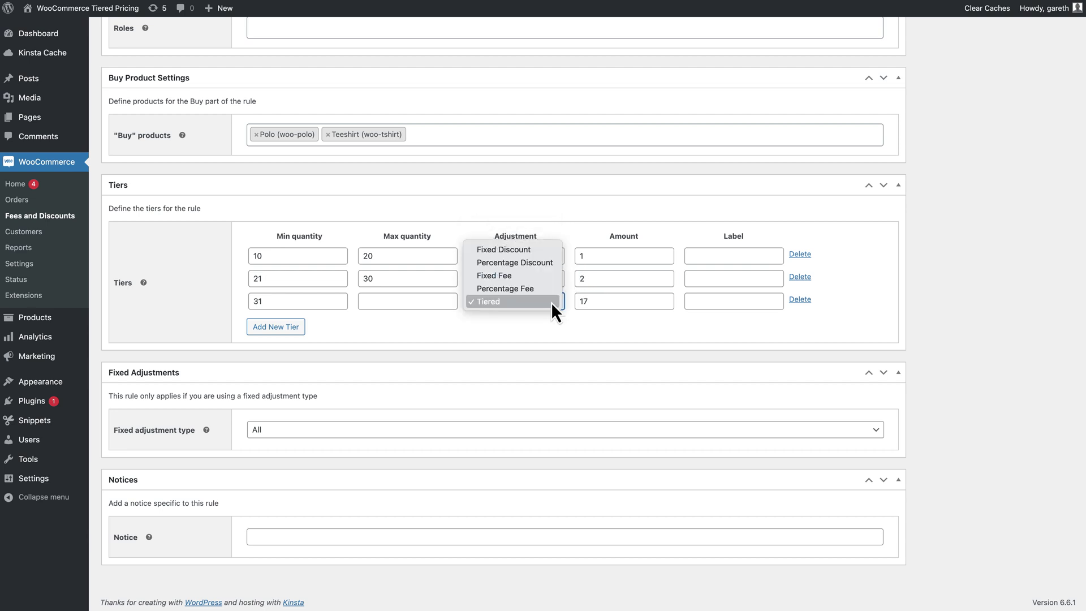
pyautogui.click(551, 256)
pyautogui.doubleClick(609, 302)
pyautogui.write('3')
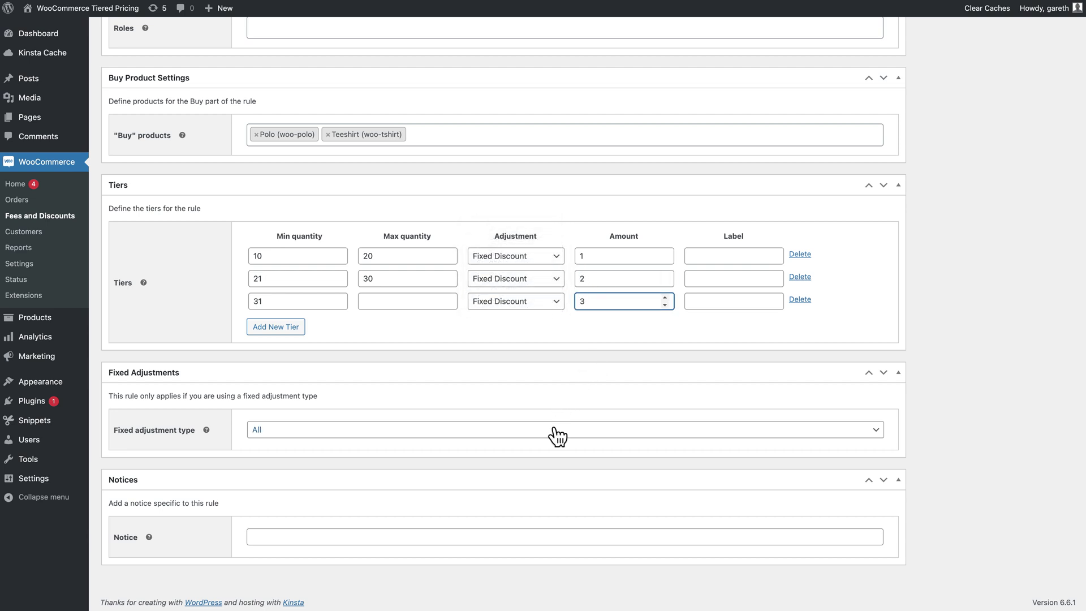
pyautogui.click(557, 434)
pyautogui.click(553, 442)
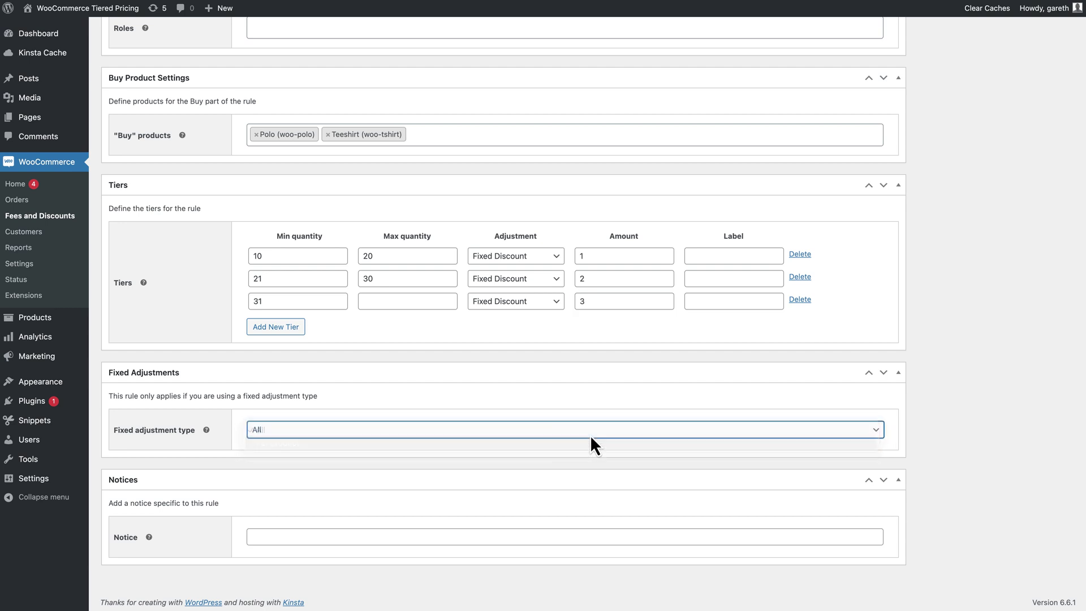
pyautogui.click(966, 338)
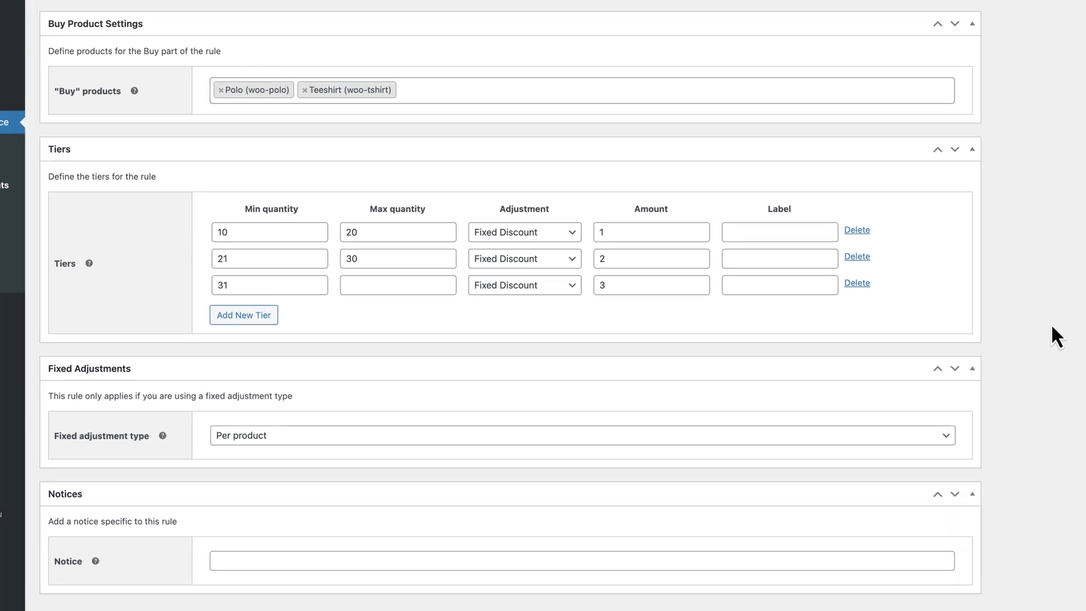
# Step: Scroll back to the top of the Tiered Pricing Rule editor
pyautogui.scroll(10, 965, 334)
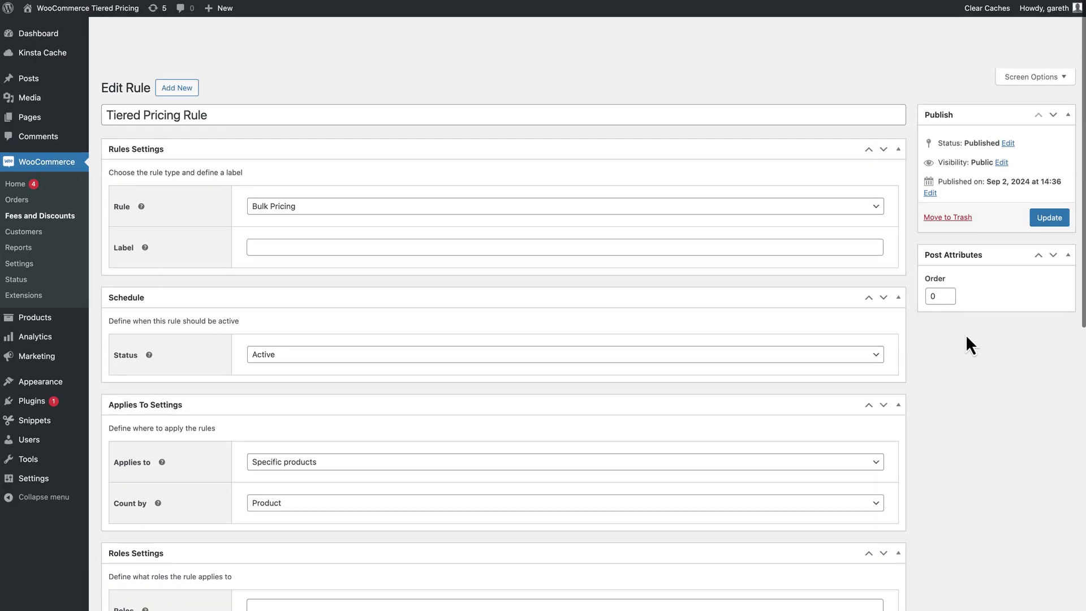
# Step: Update the rule and restrict it to the Customer and Exclusive user roles
pyautogui.click(1048, 166)
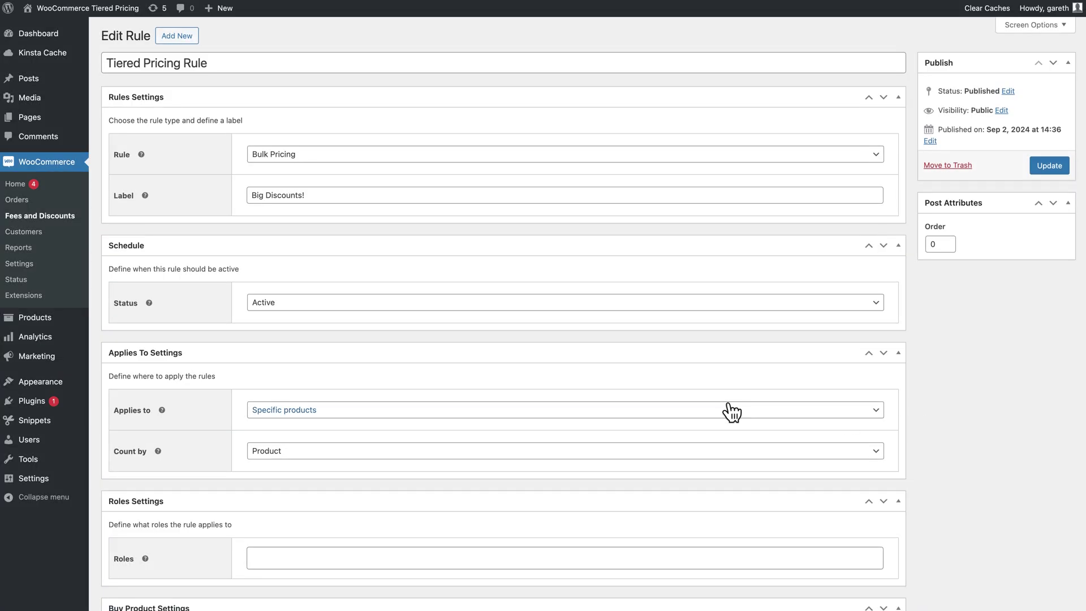
pyautogui.scroll(-7, 727, 409)
pyautogui.click(625, 167)
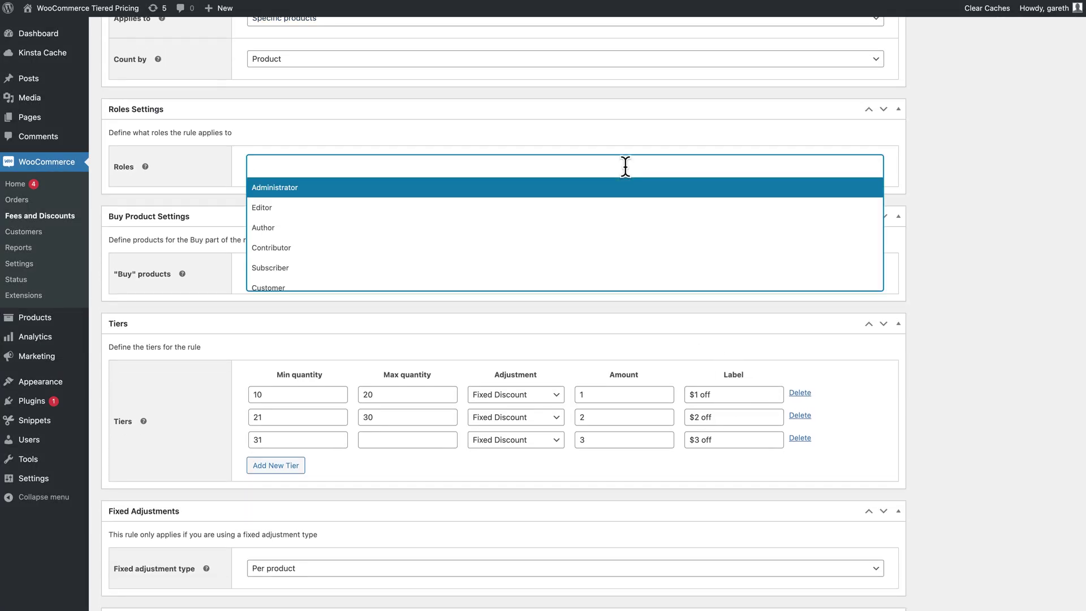
pyautogui.scroll(-1, 615, 241)
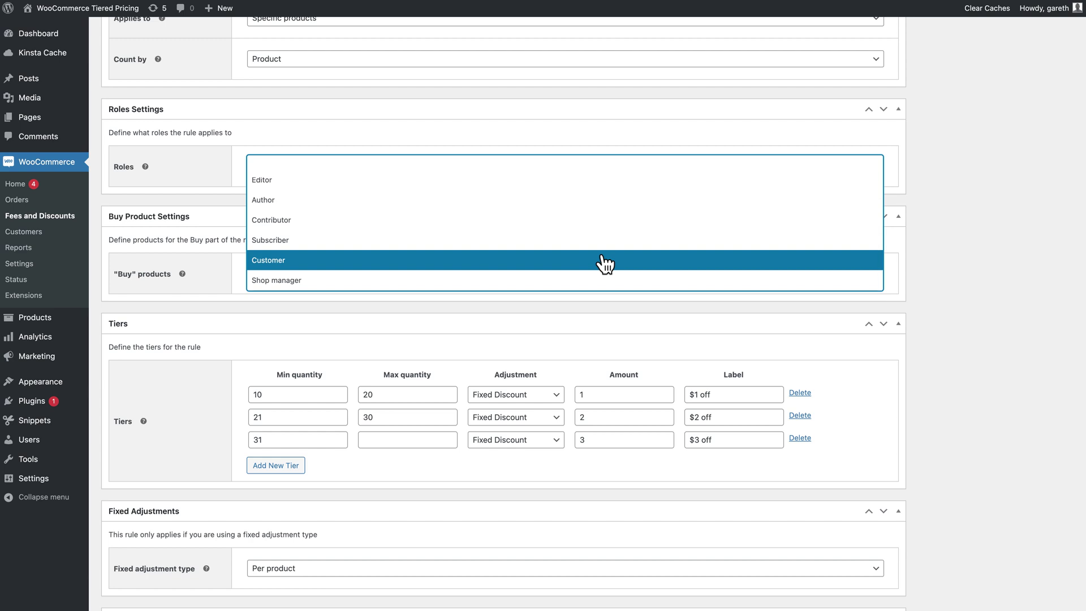
pyautogui.click(601, 262)
pyautogui.click(541, 163)
pyautogui.scroll(-2, 543, 162)
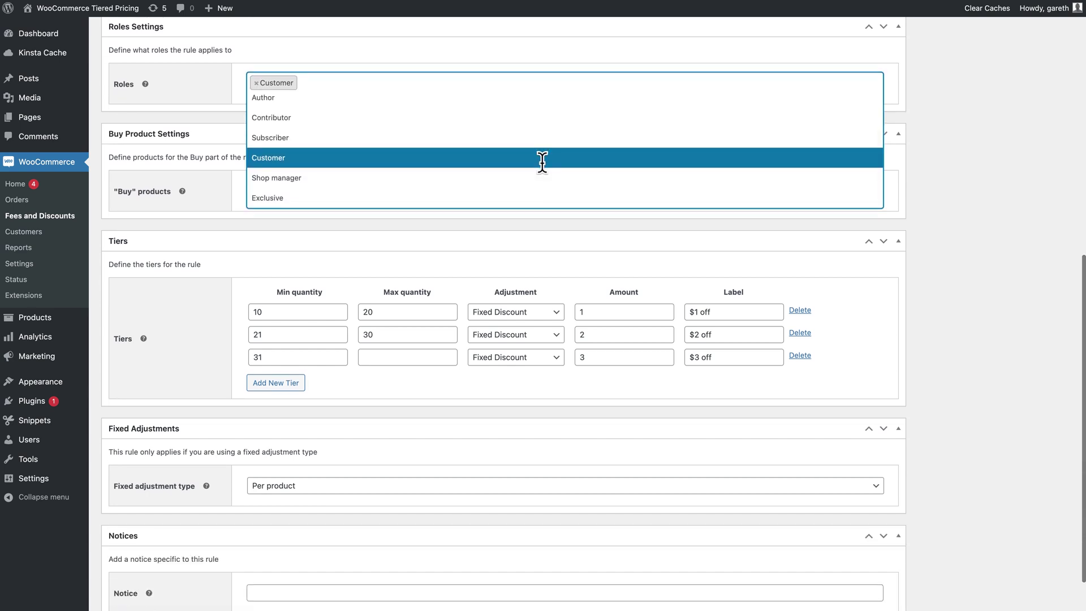
pyautogui.click(518, 206)
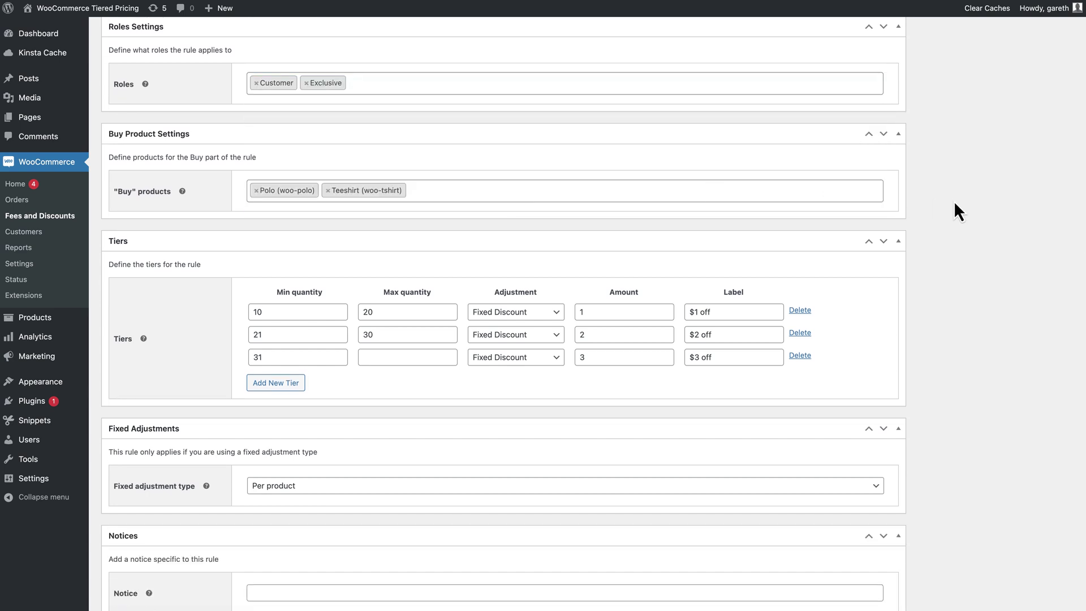
pyautogui.scroll(5, 955, 208)
# Step: Add the Polo to the cart from its storefront product page
pyautogui.scroll(1, 953, 202)
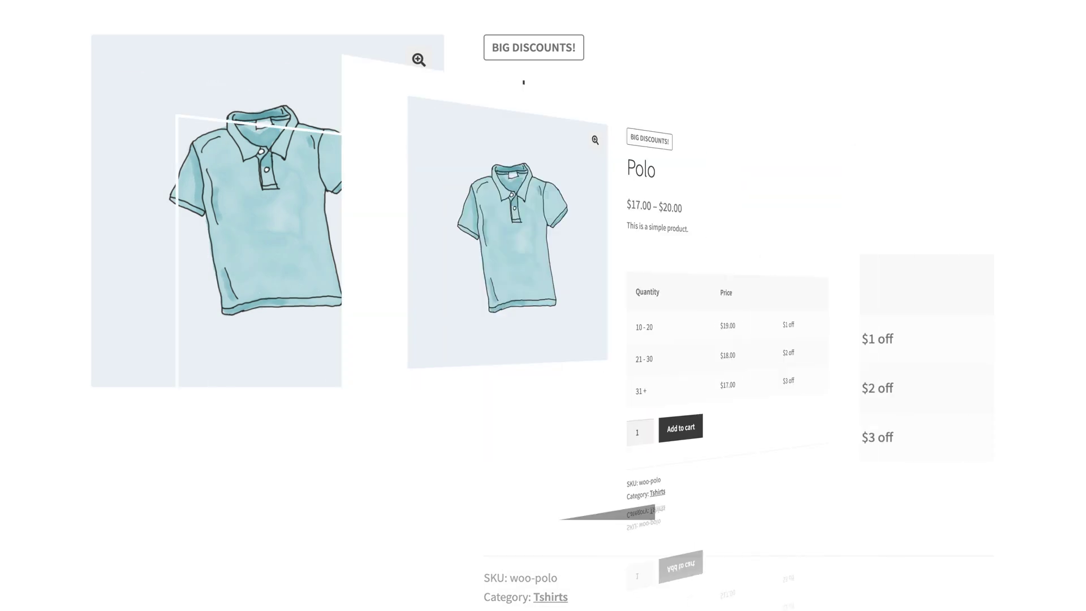
pyautogui.click(576, 505)
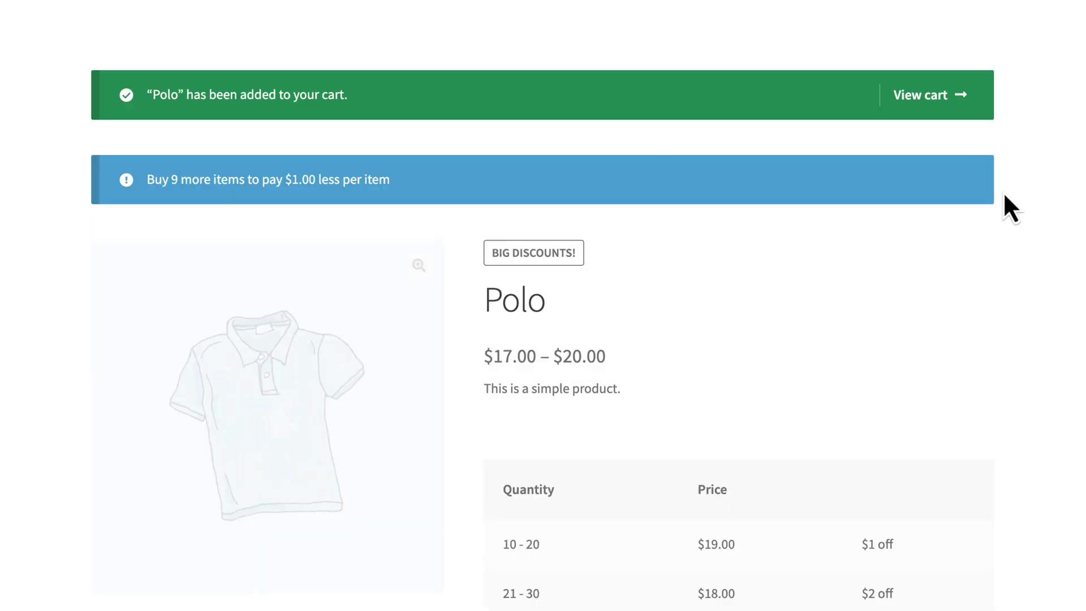